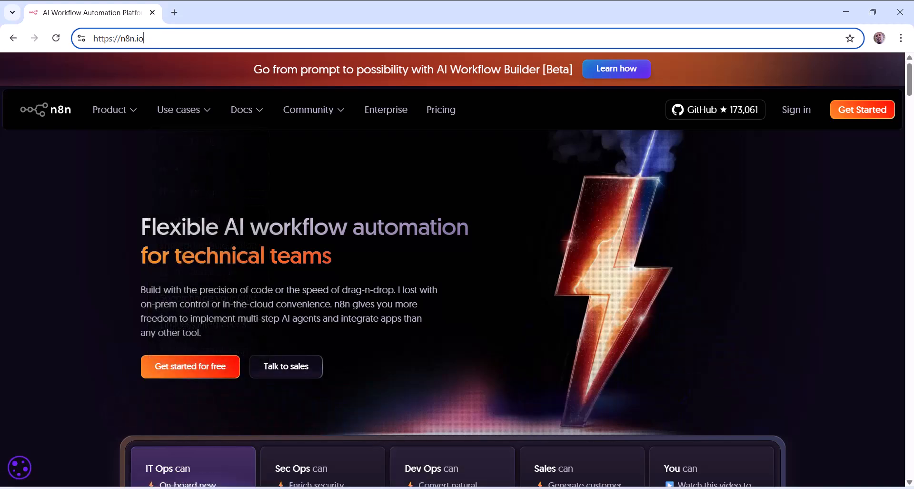
Bring the 'Safenest DB Backup to Google Drive' workflow window to the front from the taskbar
{"action": "mouse_move", "coordinate": [416, 486]}
{"action": "left_click", "coordinate": [464, 448]}
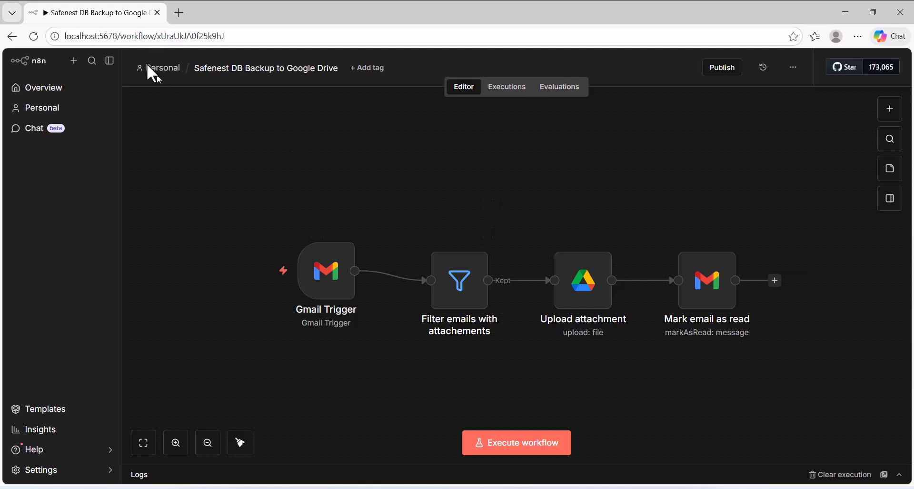
{"action": "left_click", "coordinate": [122, 36]}
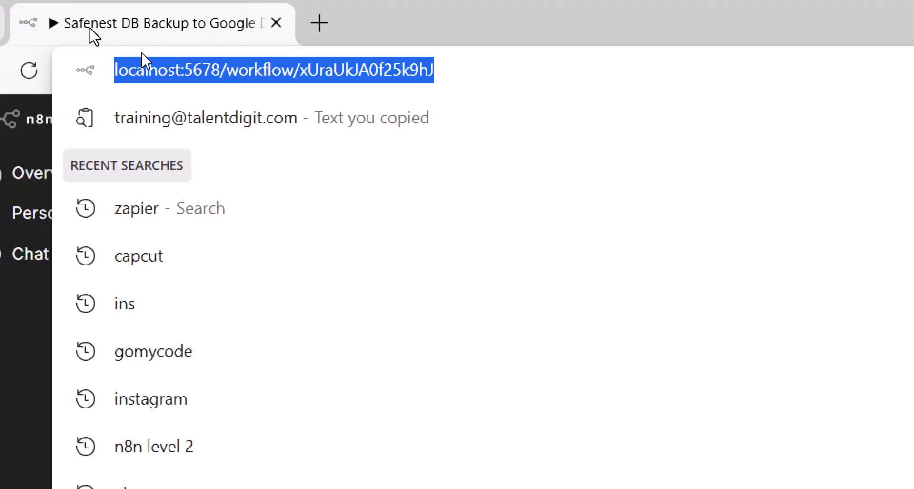
{"action": "left_click", "coordinate": [204, 70]}
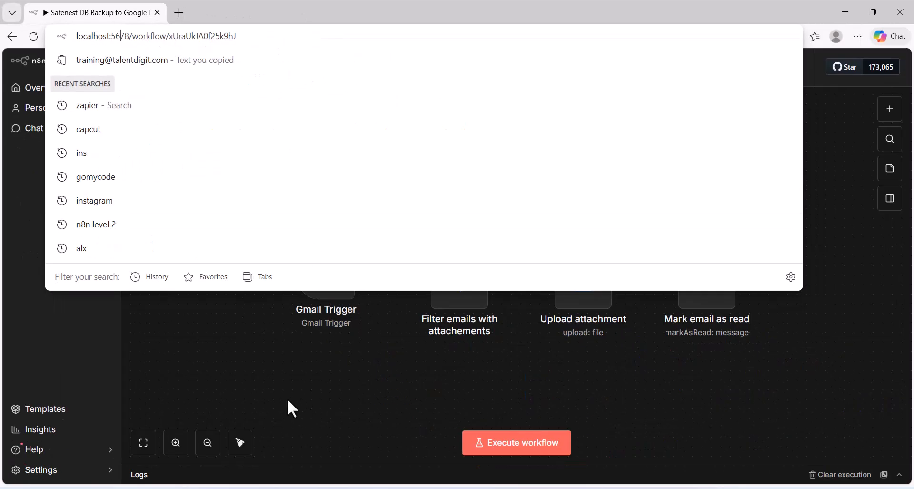
{"action": "left_click", "coordinate": [288, 397]}
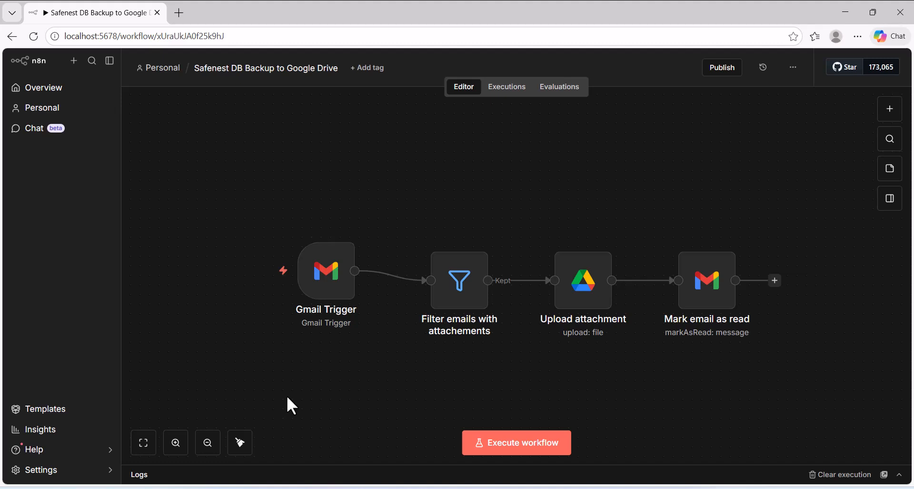
Bring the n8n.io 'AI Workflow Automation Platform' homepage window back to the front
{"action": "mouse_move", "coordinate": [428, 484]}
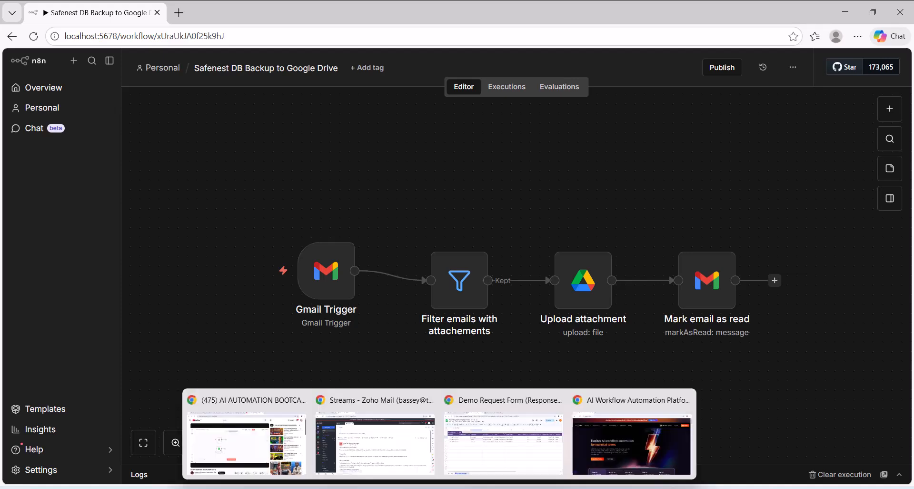
{"action": "left_click", "coordinate": [608, 438]}
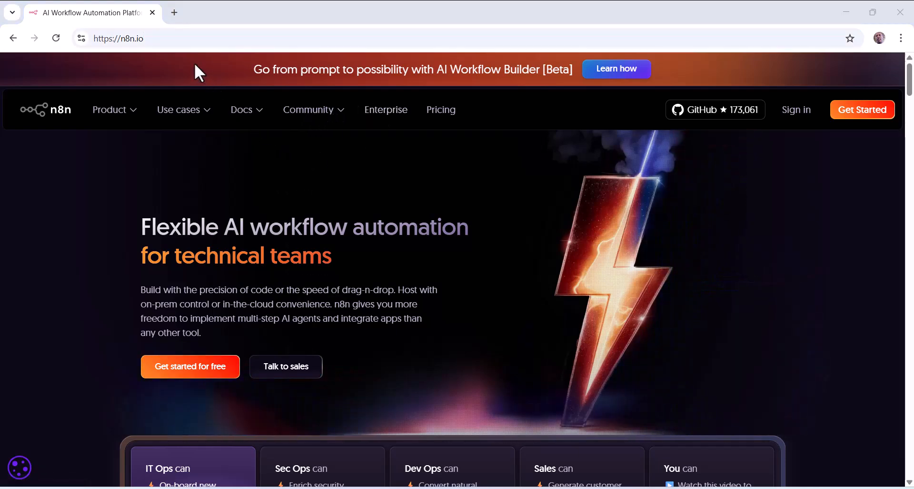
Open n8n Pricing and review the Starter $20, Pro $50, Business $800 and Enterprise plans
{"action": "left_click", "coordinate": [443, 110]}
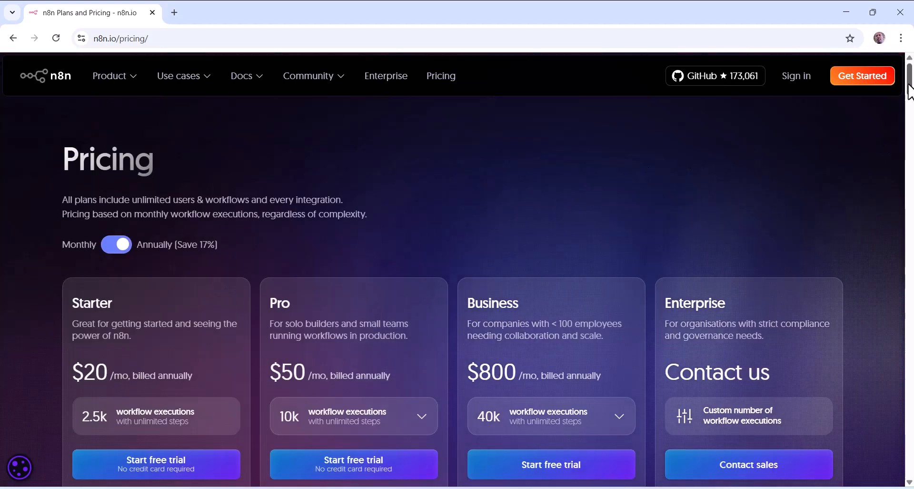
{"action": "scroll", "coordinate": [908, 107], "scroll_direction": "down", "scroll_amount": 4}
{"action": "scroll", "coordinate": [909, 107], "scroll_direction": "up", "scroll_amount": 1}
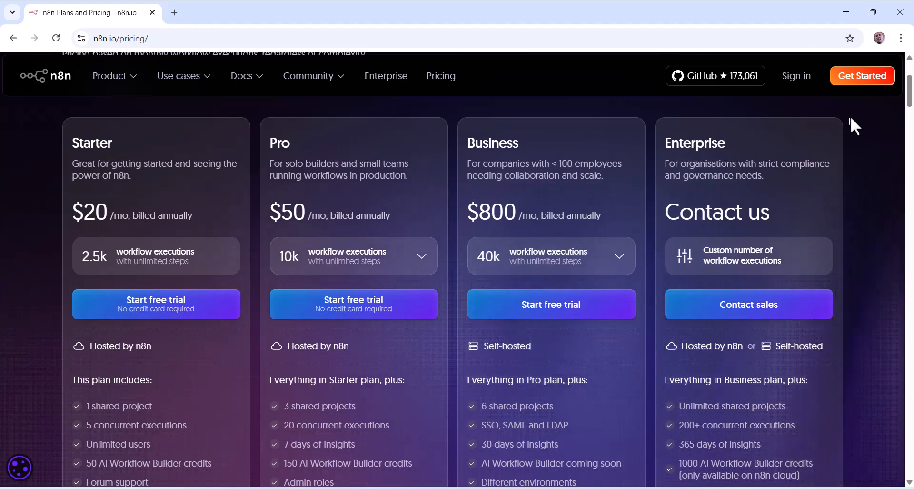
{"action": "left_click_drag", "start_coordinate": [910, 96], "coordinate": [910, 95]}
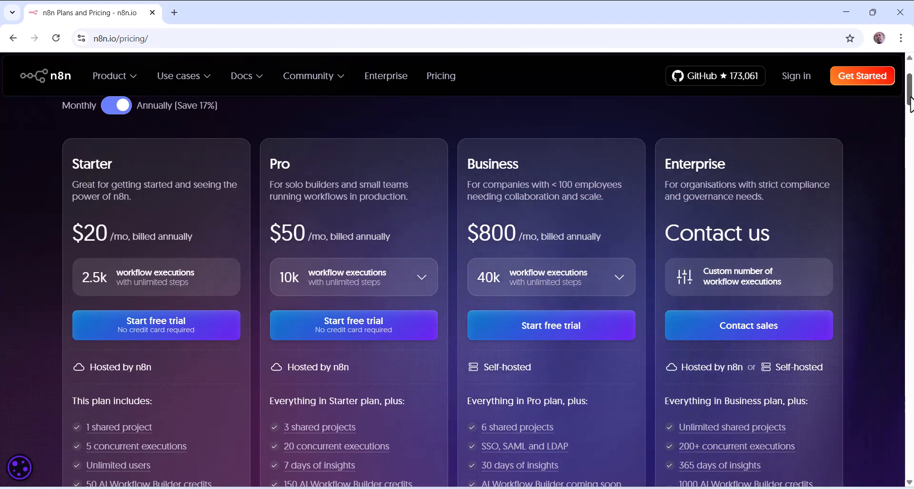
{"action": "mouse_move", "coordinate": [911, 100]}
{"action": "left_mouse_down"}
{"action": "mouse_move", "coordinate": [910, 155]}
{"action": "mouse_move", "coordinate": [907, 84]}
{"action": "left_mouse_up"}
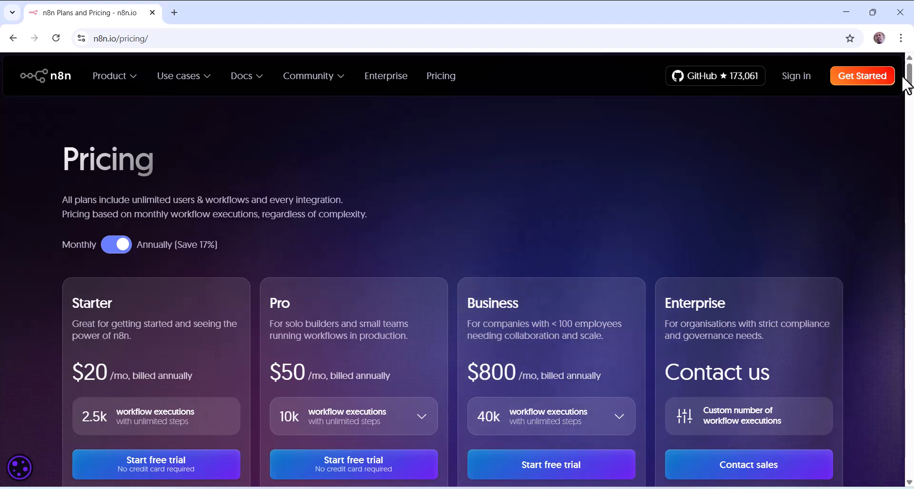
{"action": "scroll", "coordinate": [909, 86], "scroll_direction": "down", "scroll_amount": 2}
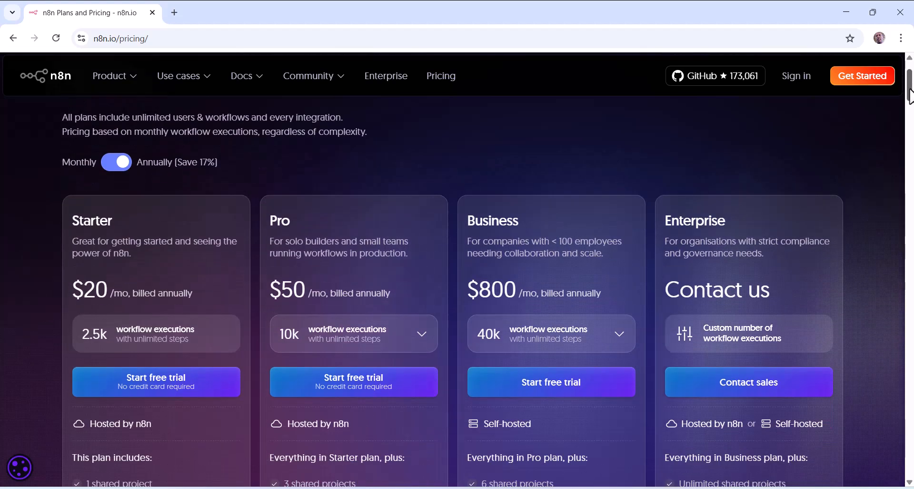
{"action": "scroll", "coordinate": [909, 86], "scroll_direction": "up", "scroll_amount": 2}
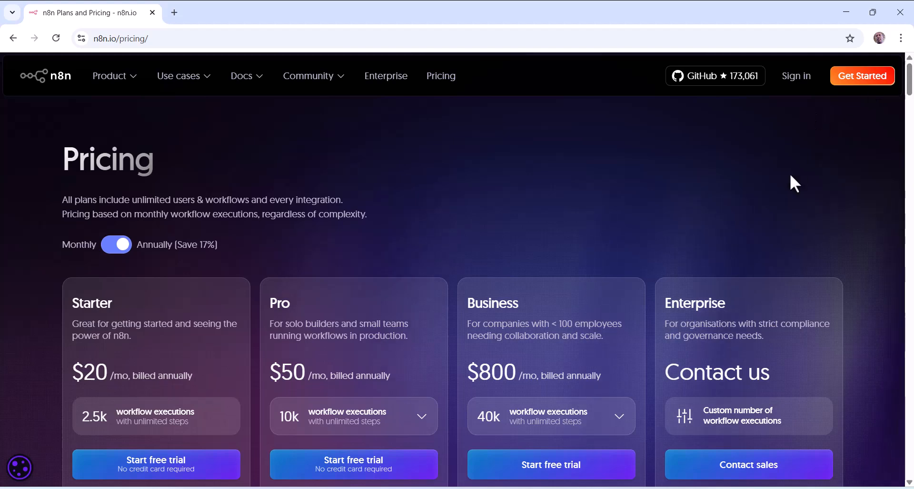
{"action": "mouse_move", "coordinate": [413, 488]}
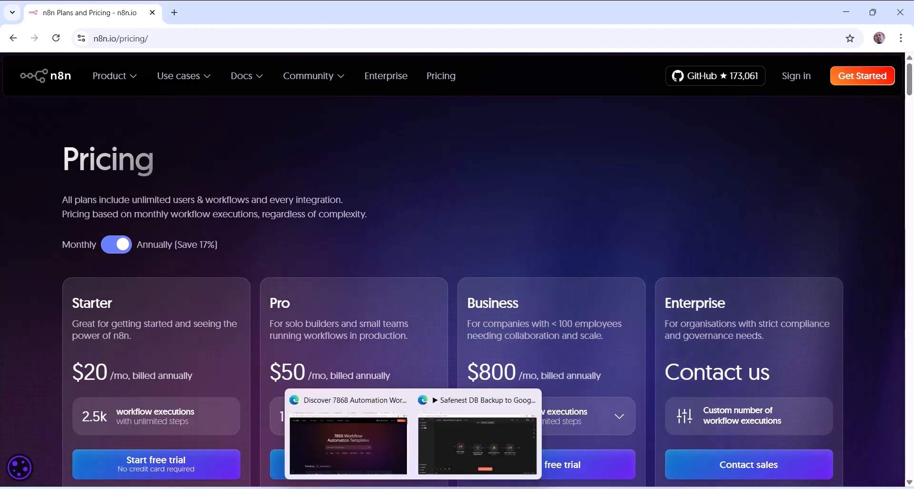
{"action": "left_click", "coordinate": [461, 447]}
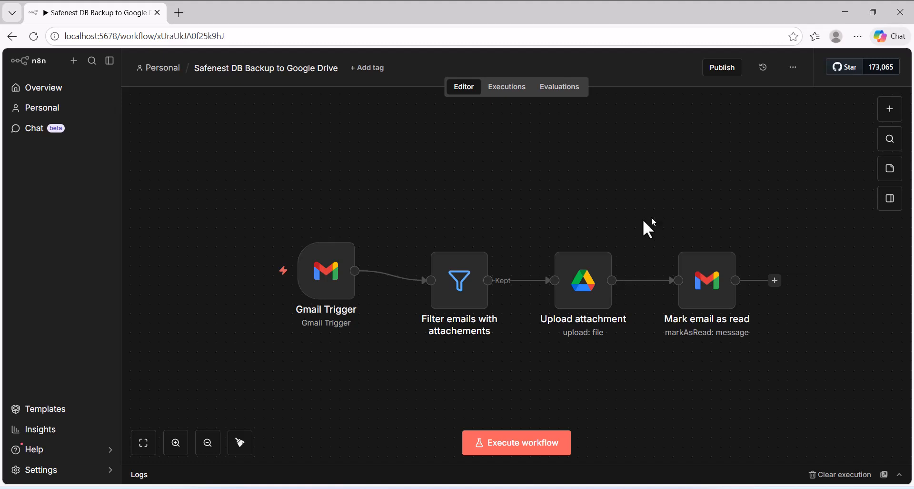
{"action": "mouse_move", "coordinate": [434, 487]}
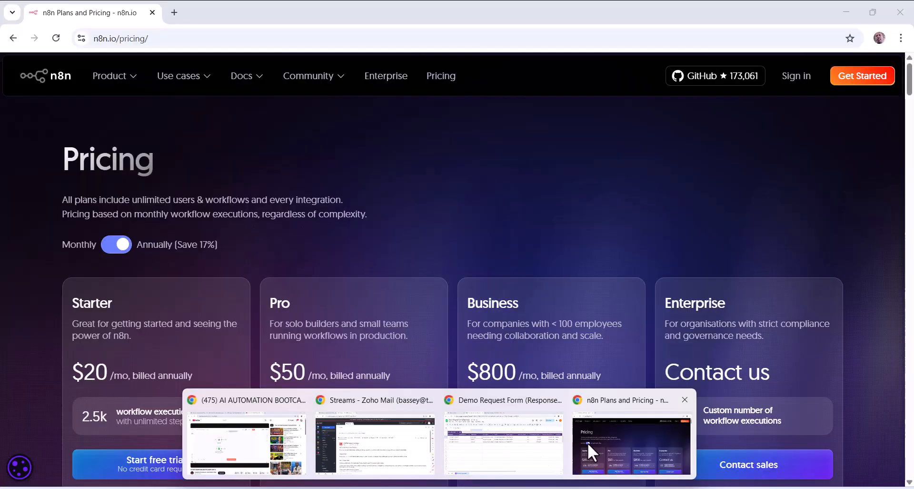
{"action": "left_click", "coordinate": [587, 442]}
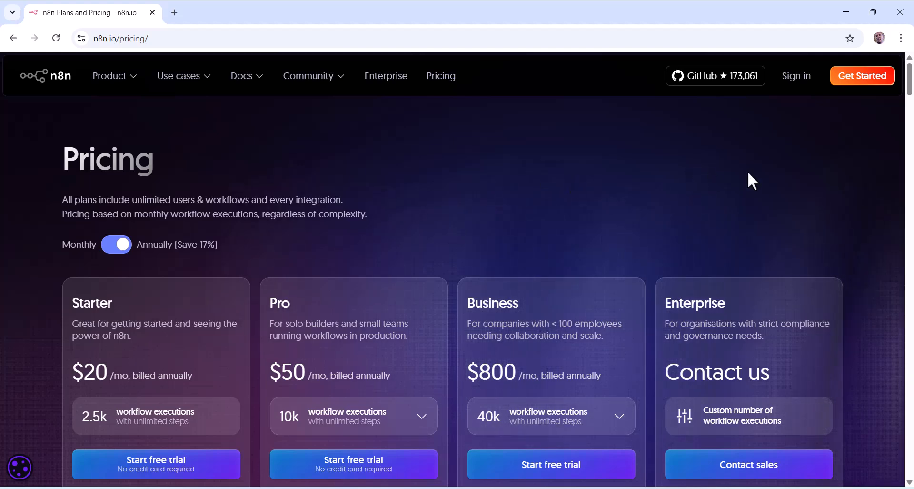
{"action": "scroll", "coordinate": [908, 90], "scroll_direction": "down", "scroll_amount": 2}
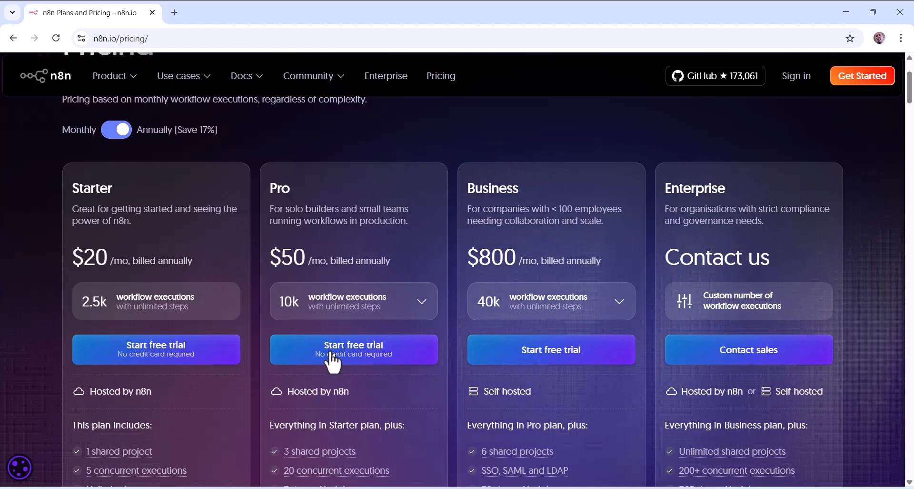
{"action": "mouse_move", "coordinate": [412, 486]}
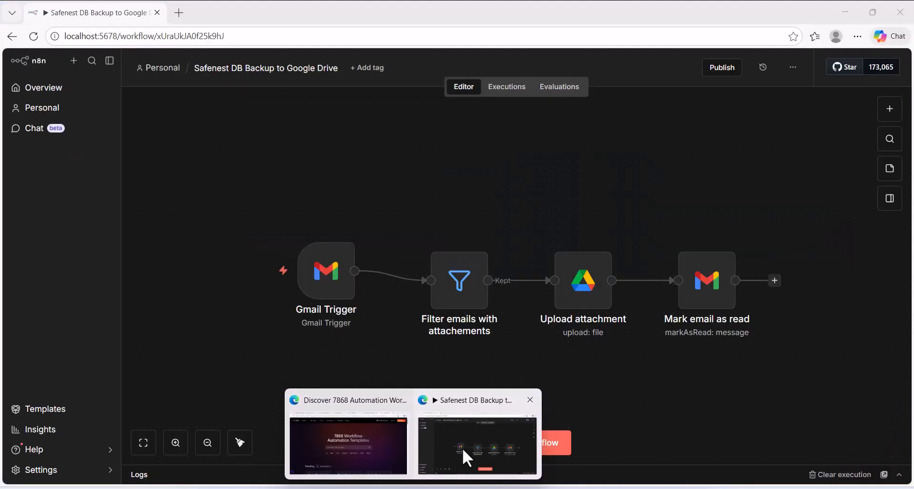
{"action": "left_click", "coordinate": [462, 447]}
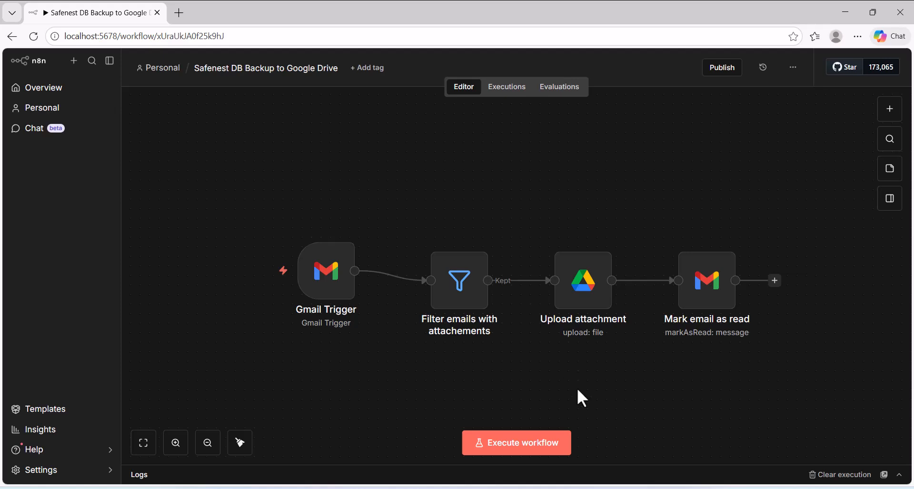
{"action": "mouse_move", "coordinate": [469, 486]}
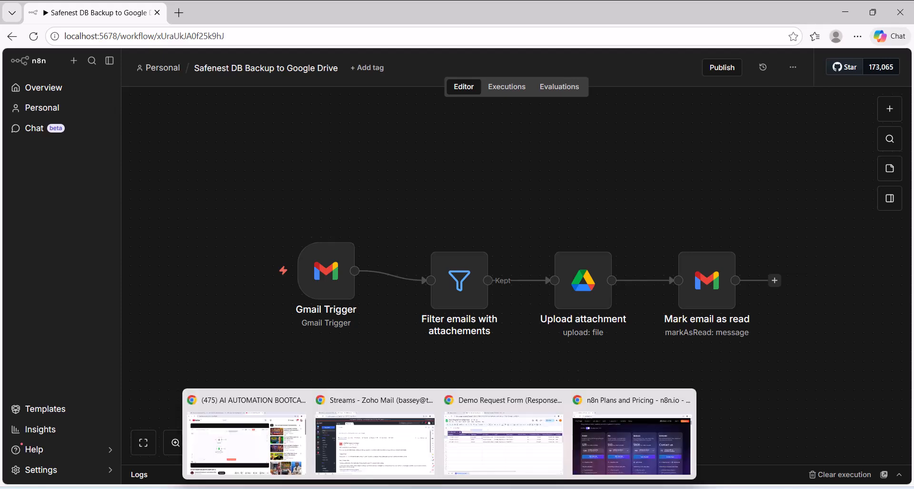
{"action": "left_click", "coordinate": [601, 441]}
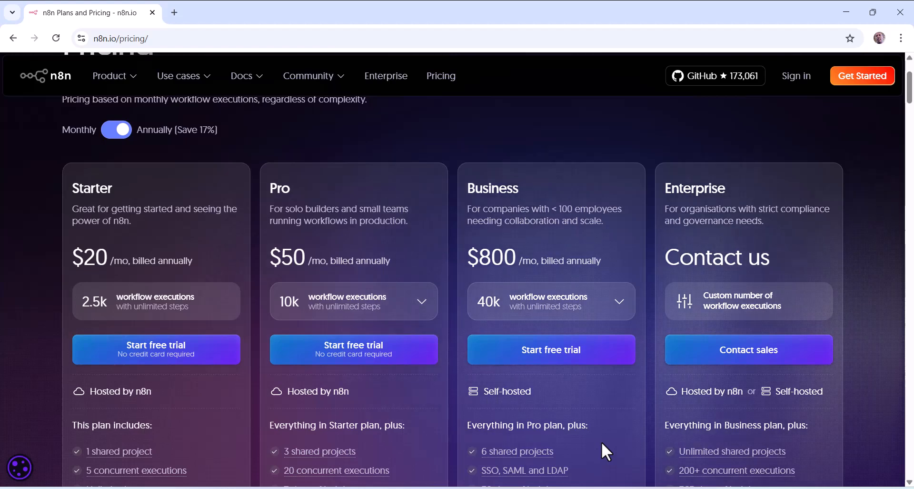
{"action": "mouse_move", "coordinate": [459, 482]}
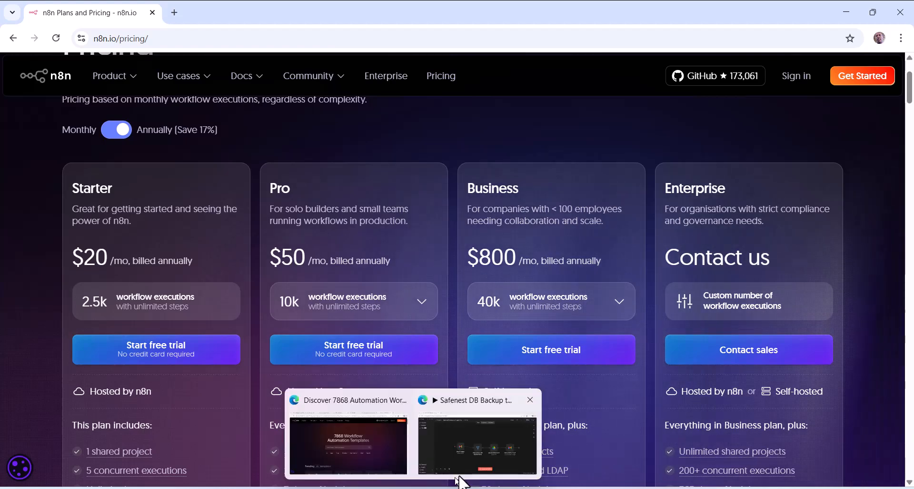
{"action": "left_click", "coordinate": [510, 451]}
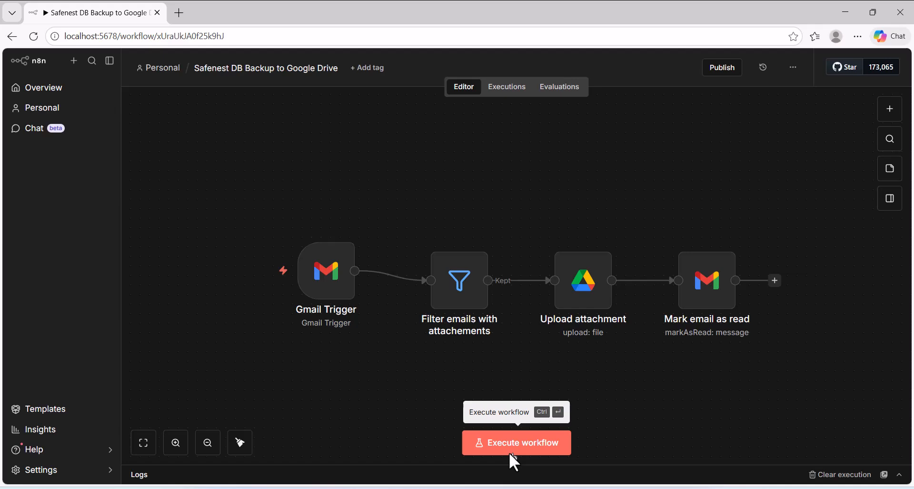
{"action": "mouse_move", "coordinate": [439, 487]}
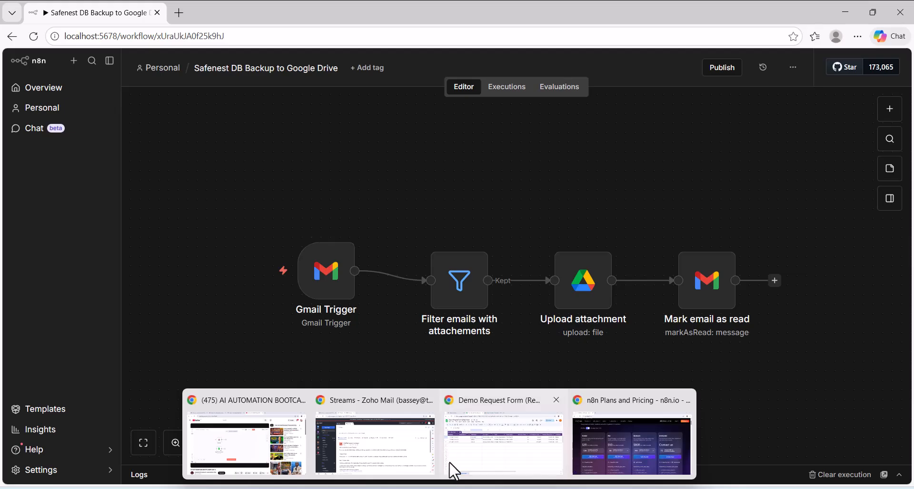
{"action": "left_click", "coordinate": [635, 426]}
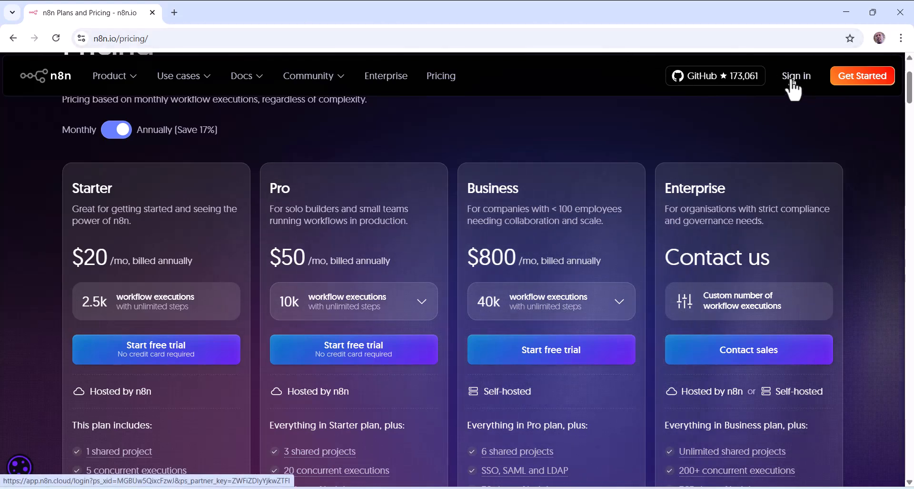
Begin n8n Cloud sign-up by pasting the company email and submitting it for a verification code
{"action": "left_click", "coordinate": [867, 85]}
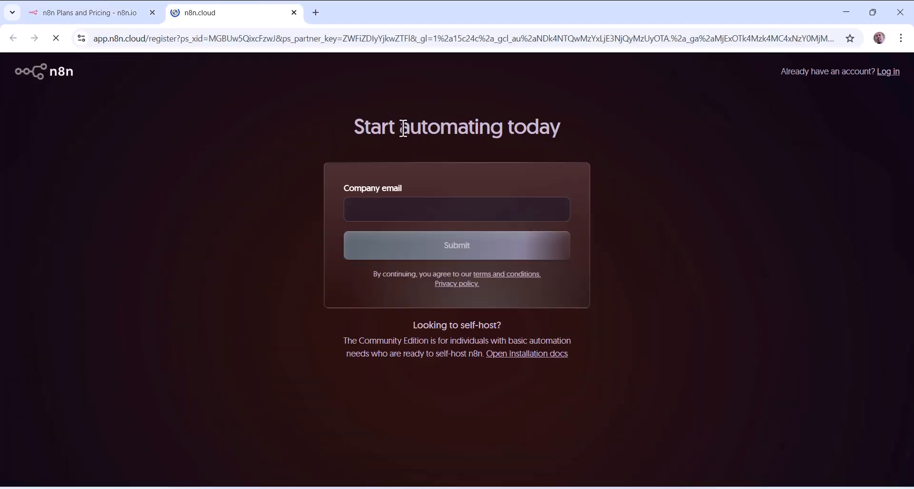
{"action": "left_click", "coordinate": [421, 211]}
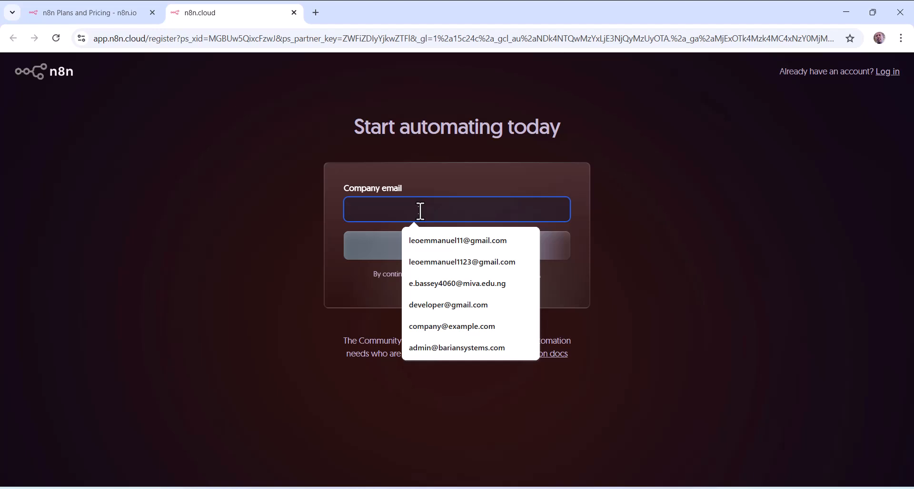
{"action": "key", "text": "ctrl+v"}
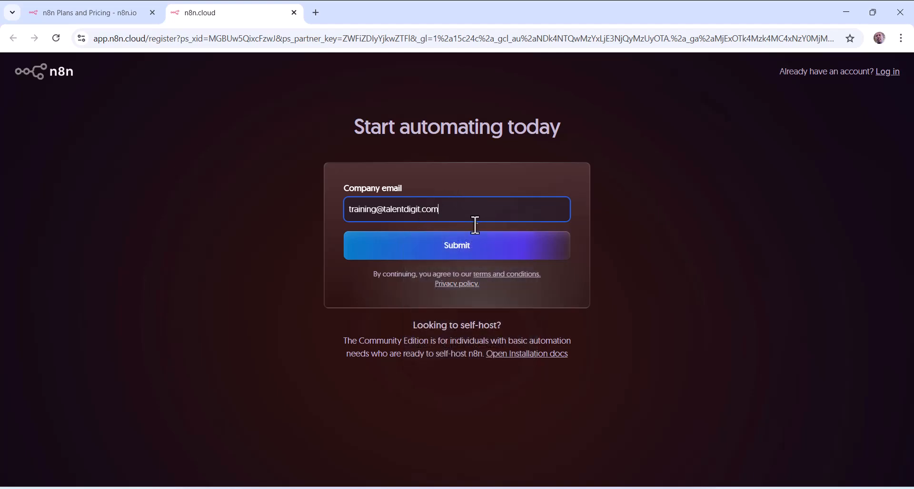
{"action": "left_click", "coordinate": [459, 250]}
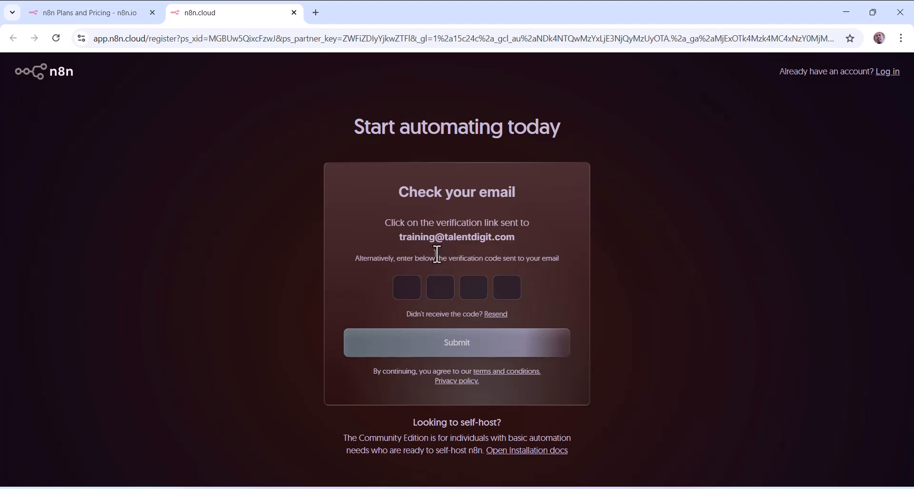
Paste the four-digit verification code and submit it
{"action": "left_click", "coordinate": [418, 292]}
{"action": "key", "text": "ctrl+v"}
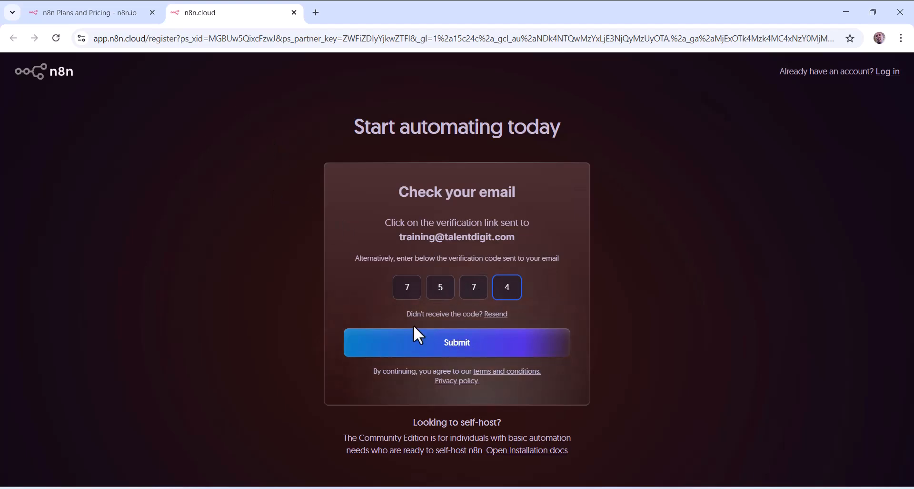
{"action": "left_click", "coordinate": [453, 351]}
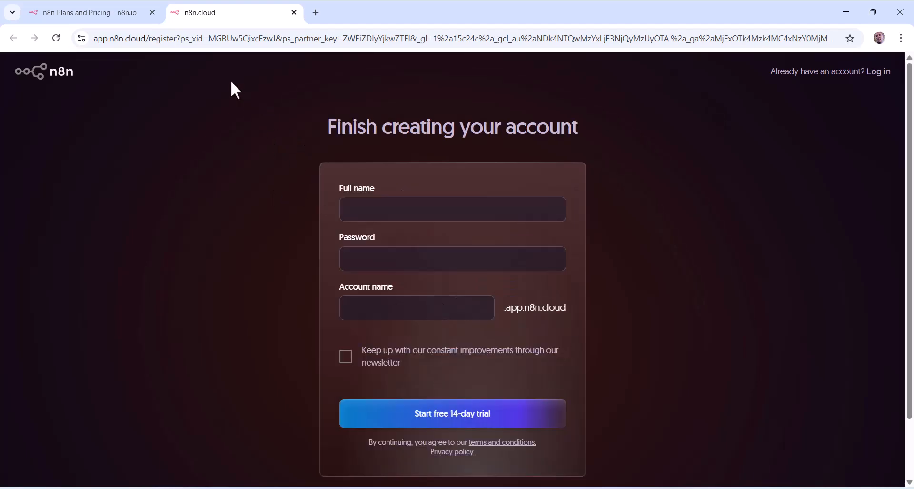
Fill in the full name using the autofill suggestion
{"action": "left_click", "coordinate": [379, 207]}
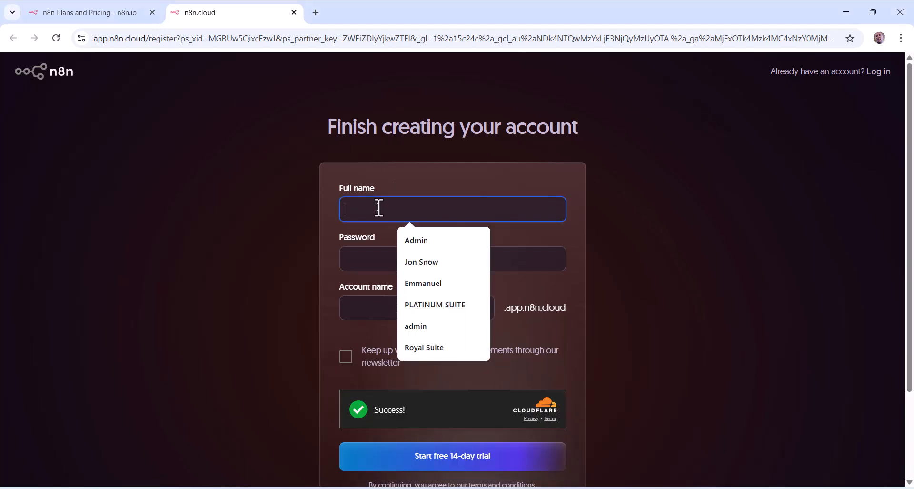
{"action": "type", "text": "Ta"}
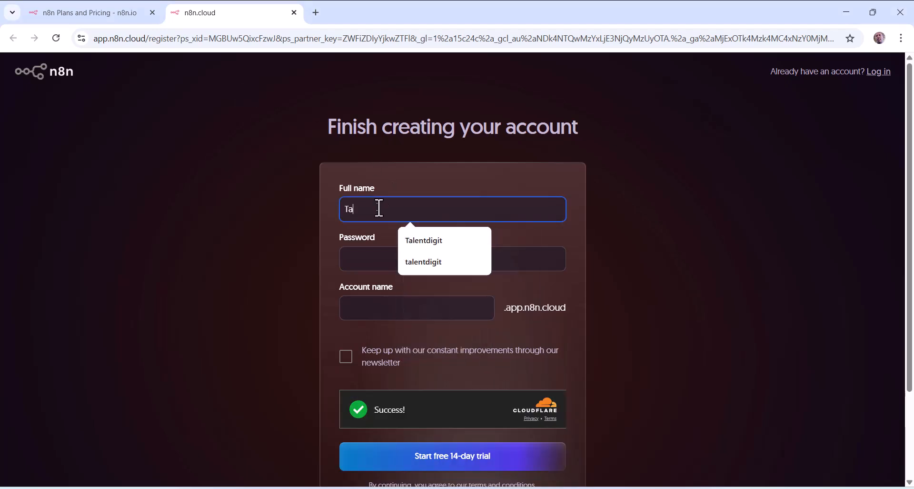
{"action": "type", "text": "lentdigit"}
{"action": "left_click", "coordinate": [420, 240]}
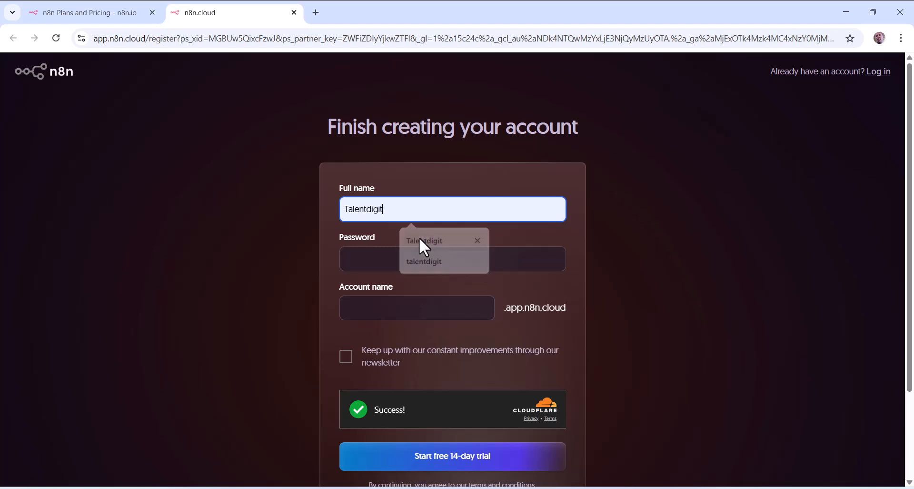
Set an account password of at least 8 characters, retyping it until accepted
{"action": "left_click", "coordinate": [402, 262]}
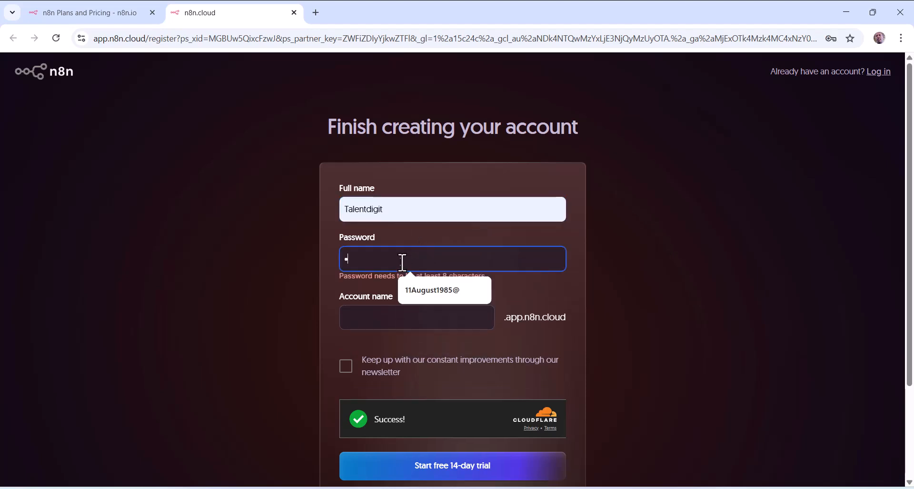
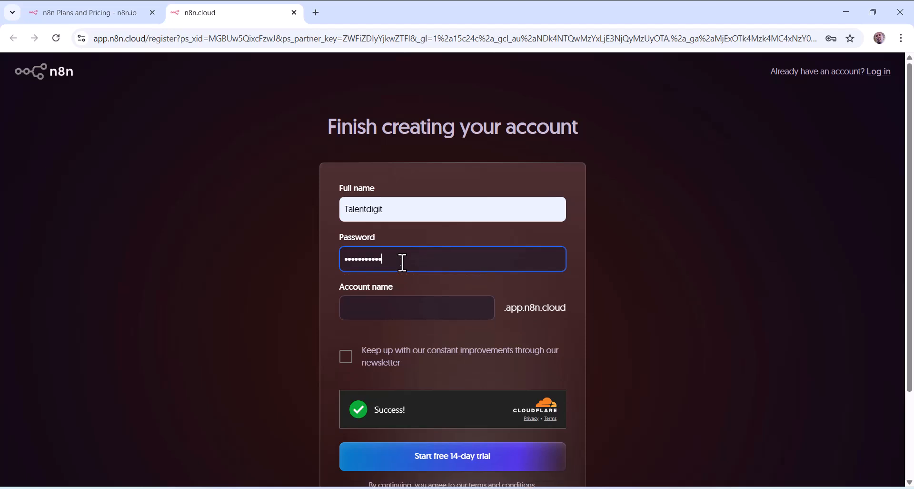
{"action": "left_click_drag", "start_coordinate": [403, 262], "coordinate": [325, 261]}
{"action": "type", "text": "•••••"}
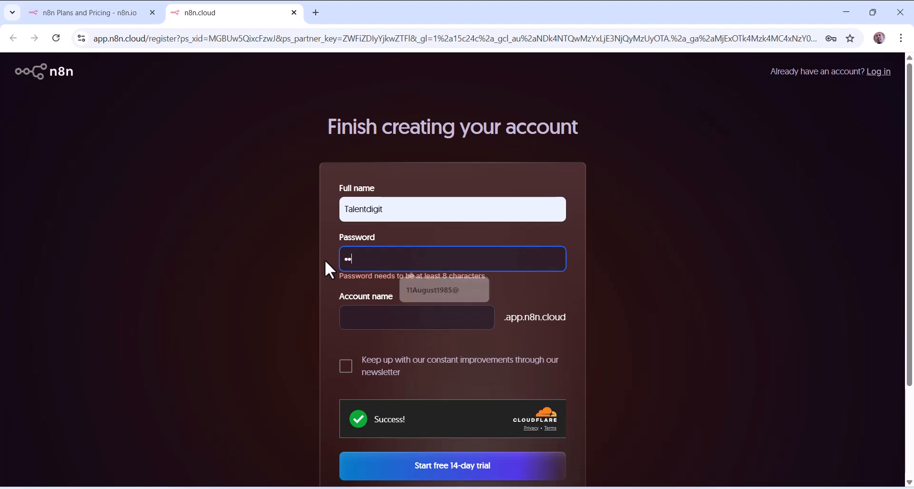
{"action": "type", "text": "•"}
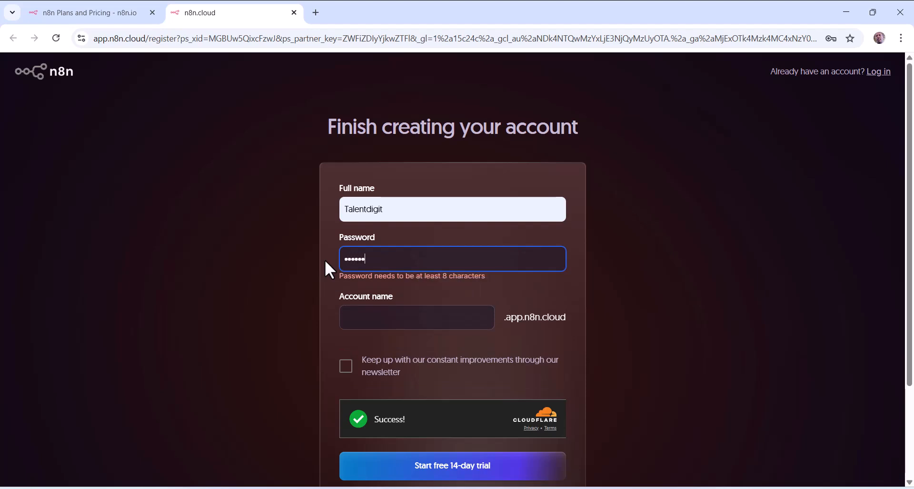
{"action": "type", "text": "•••••••"}
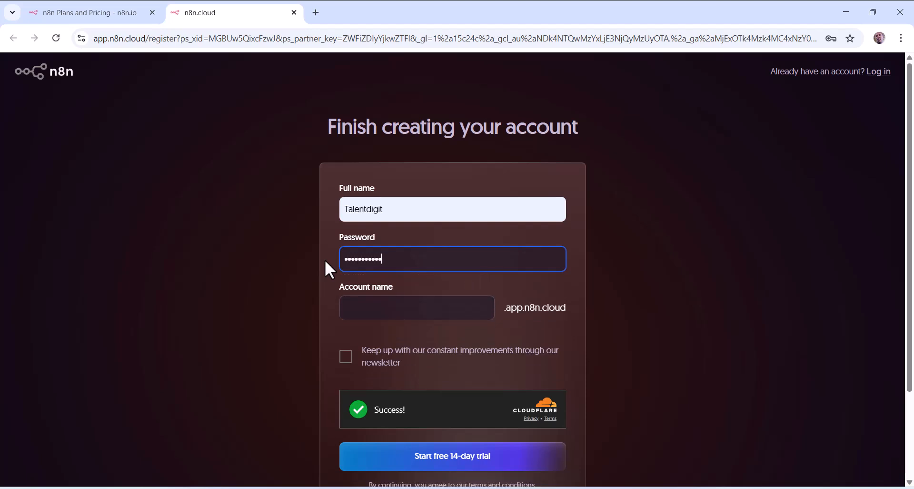
{"action": "type", "text": "•"}
Enter 'talentdigit' as the account name for the .app.n8n.cloud workspace address
{"action": "left_click", "coordinate": [380, 308]}
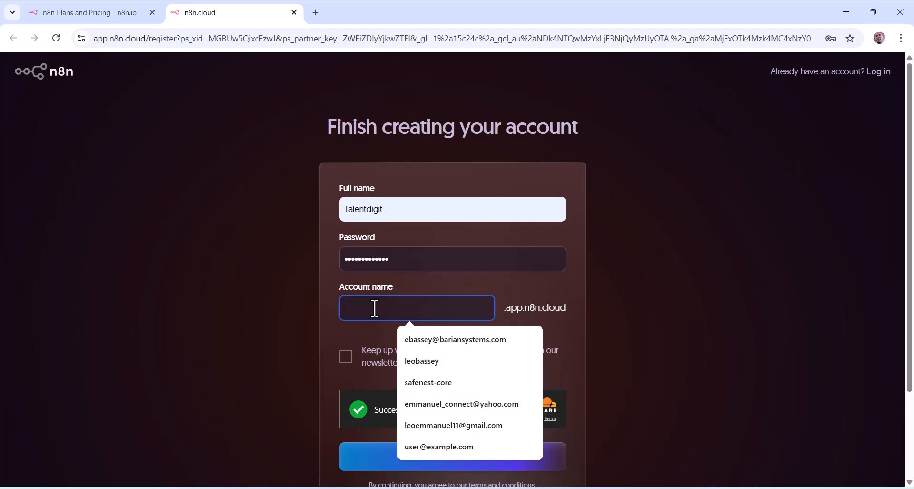
{"action": "type", "text": "ta"}
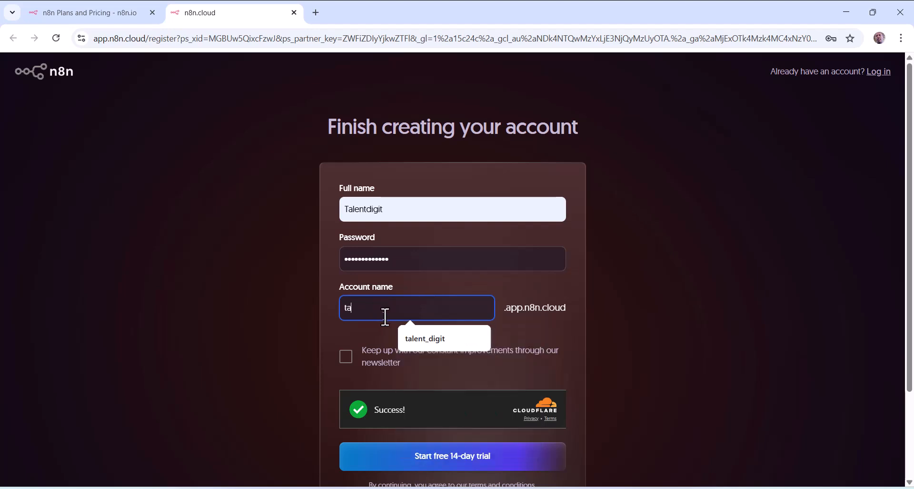
{"action": "type", "text": "len"}
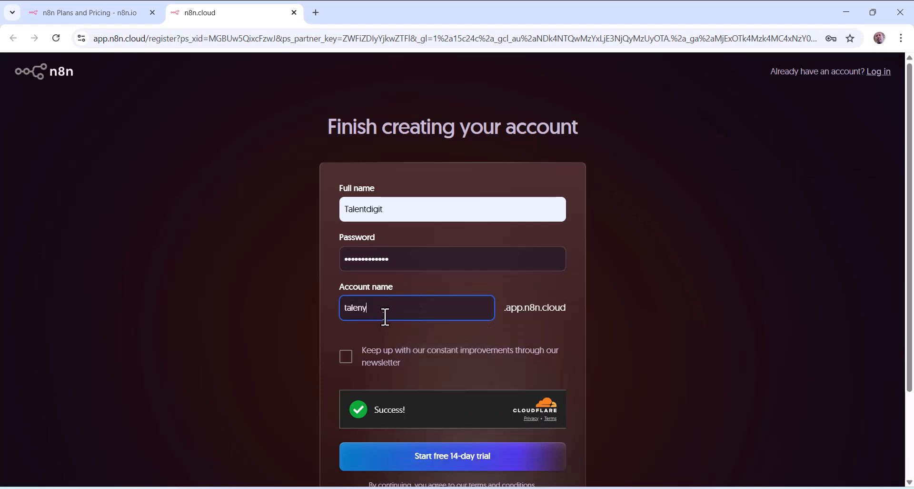
{"action": "type", "text": "tdigit"}
Start the free 14-day trial, answer company size <20 and team Engineering
{"action": "left_click", "coordinate": [450, 463]}
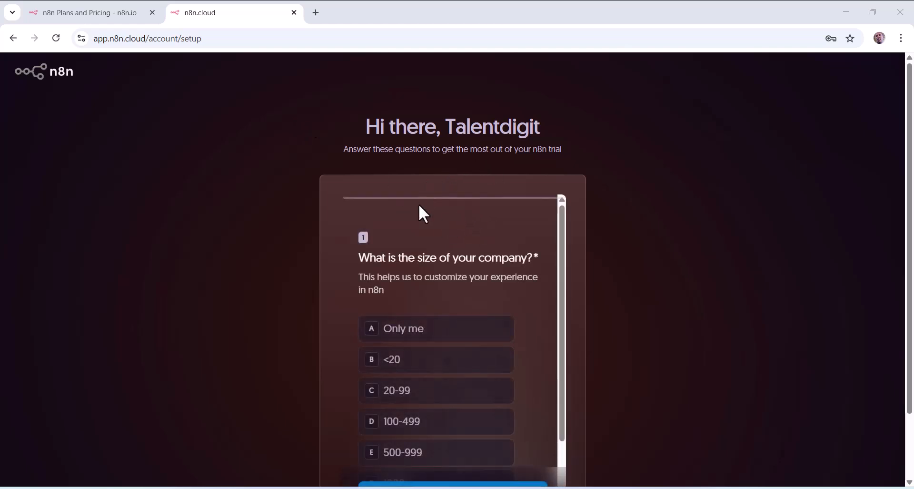
{"action": "left_click_drag", "start_coordinate": [911, 164], "coordinate": [910, 235]}
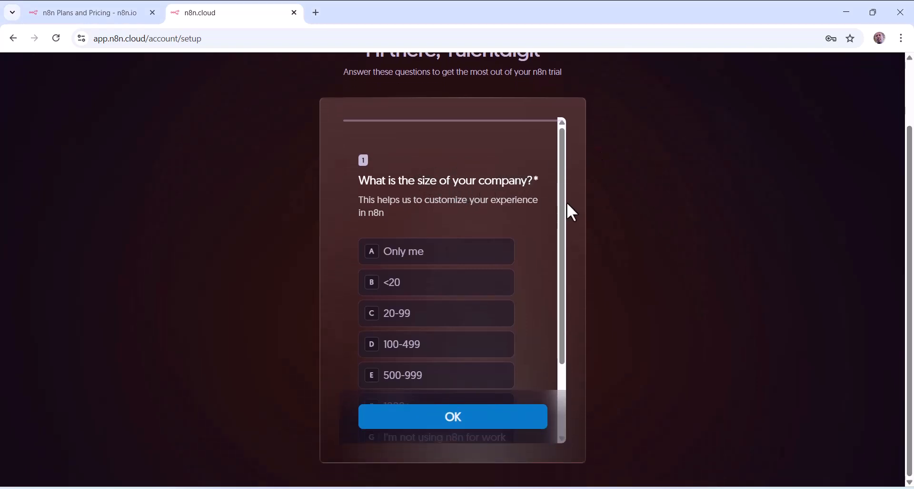
{"action": "left_click_drag", "start_coordinate": [563, 217], "coordinate": [567, 249]}
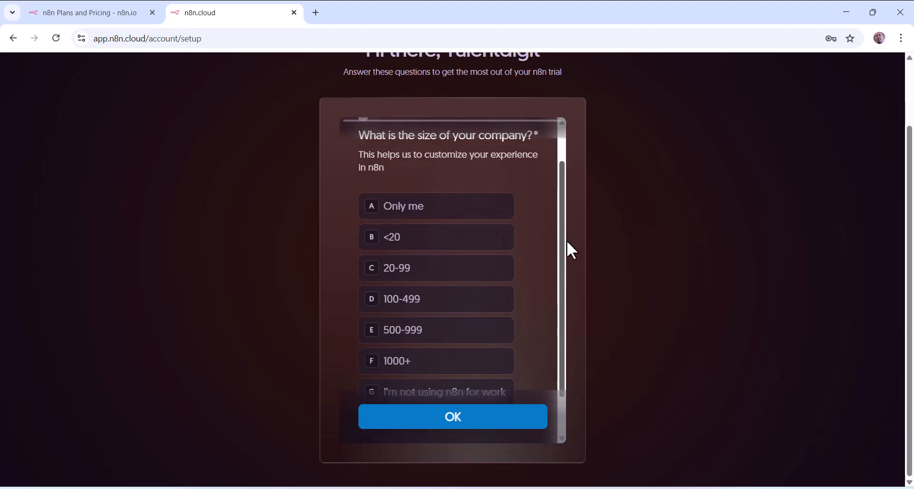
{"action": "left_click", "coordinate": [398, 240]}
{"action": "left_click", "coordinate": [459, 418]}
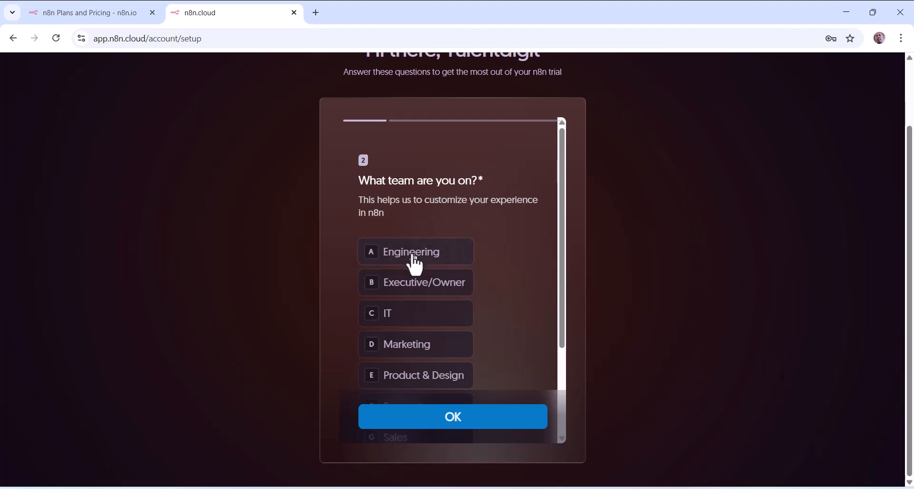
{"action": "left_click_drag", "start_coordinate": [562, 234], "coordinate": [561, 275]}
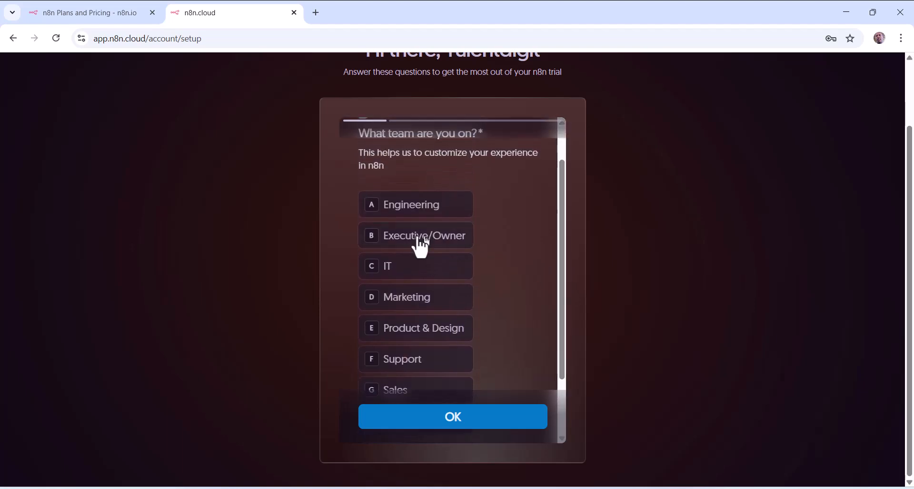
{"action": "left_click", "coordinate": [403, 217]}
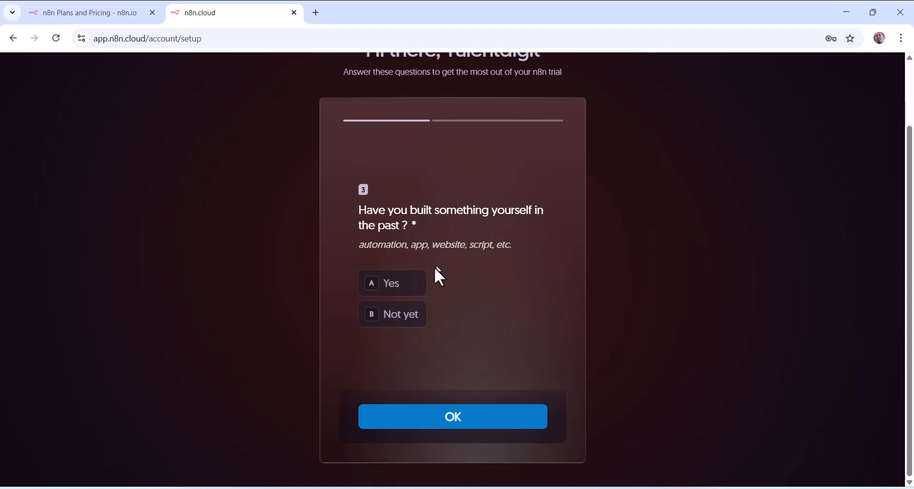
Answer Not yet, Writing JavaScript functions and LinkedIn, then submit the survey
{"action": "left_click", "coordinate": [402, 315]}
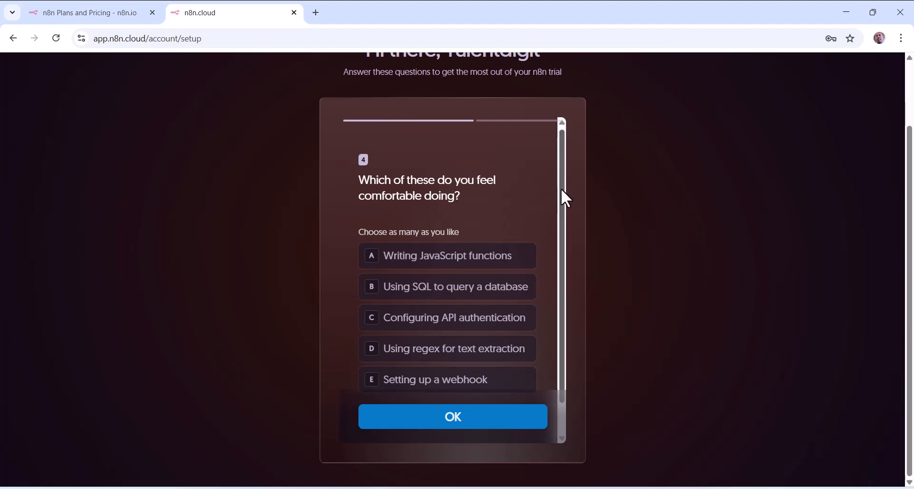
{"action": "left_click_drag", "start_coordinate": [562, 189], "coordinate": [558, 213]}
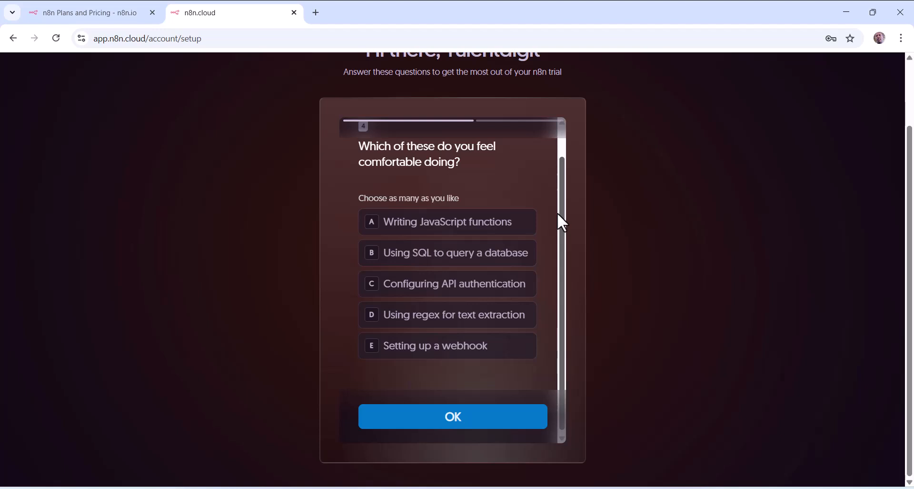
{"action": "scroll", "coordinate": [560, 229], "scroll_direction": "down", "scroll_amount": 1}
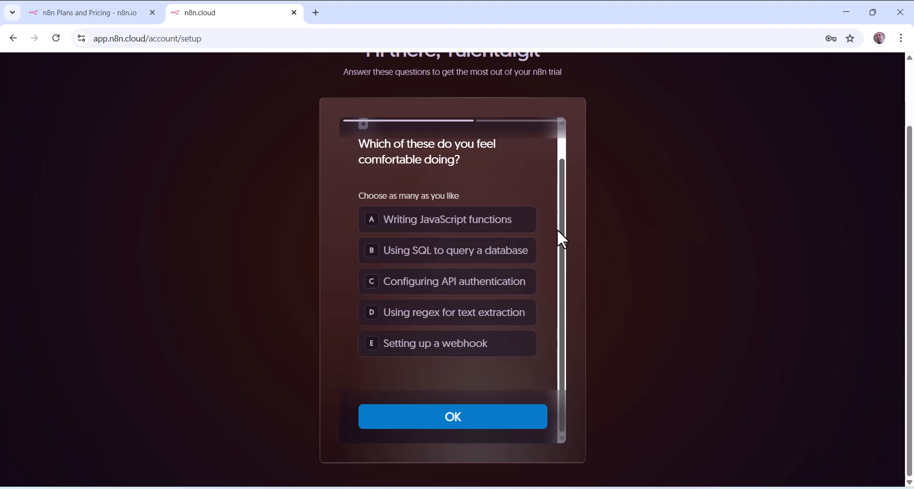
{"action": "scroll", "coordinate": [558, 197], "scroll_direction": "up", "scroll_amount": 1}
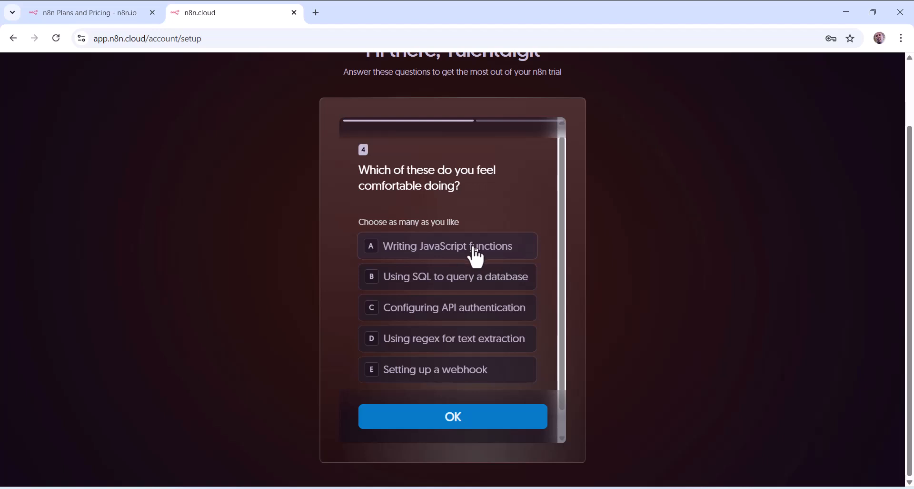
{"action": "left_click", "coordinate": [479, 250]}
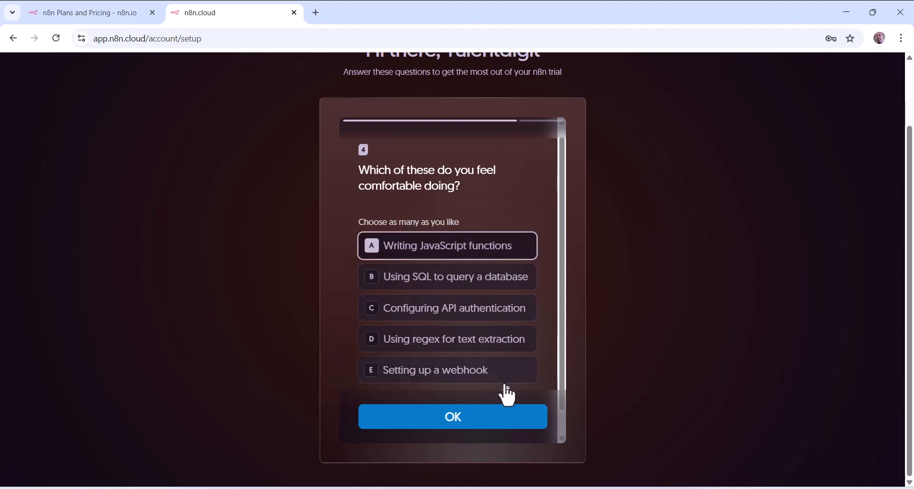
{"action": "left_click", "coordinate": [453, 422]}
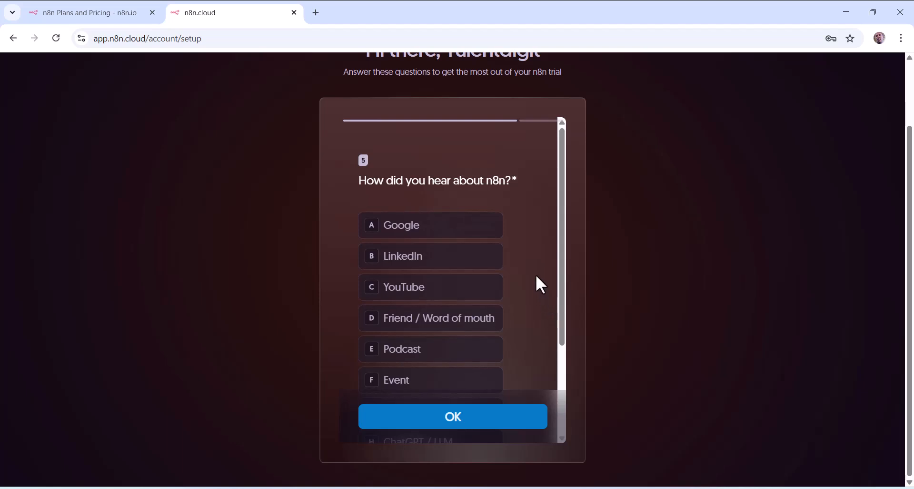
{"action": "left_click", "coordinate": [416, 263]}
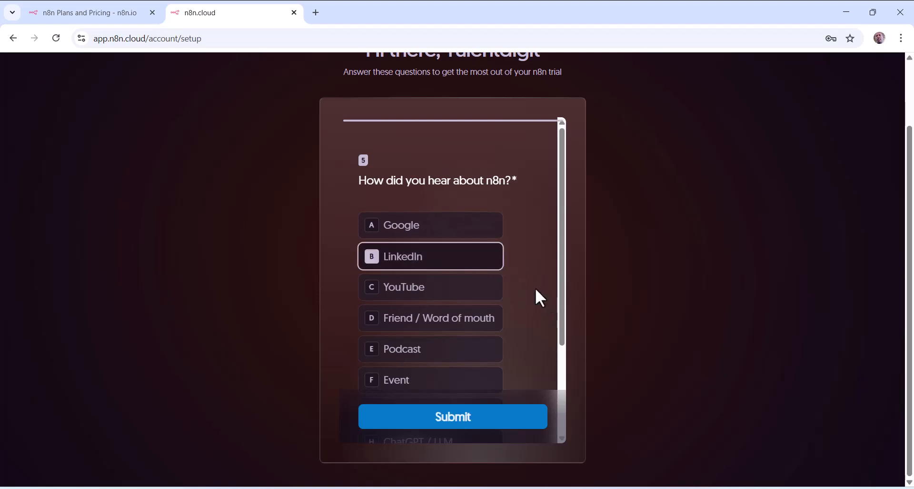
{"action": "left_click", "coordinate": [467, 427]}
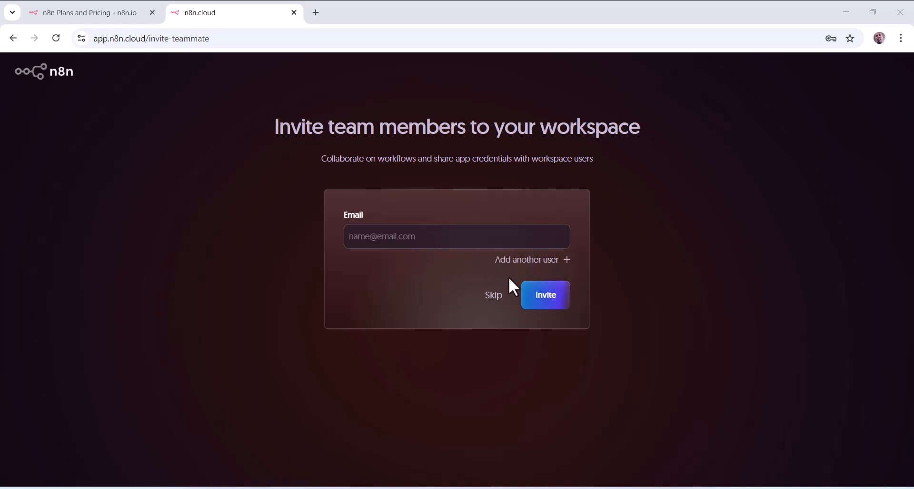
Skip inviting team members and enter the ready workspace via Start automating
{"action": "left_click", "coordinate": [493, 297]}
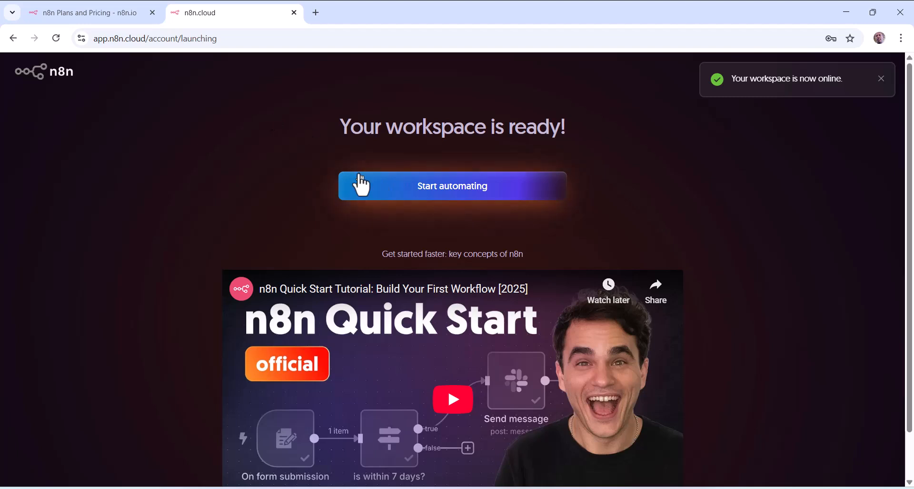
{"action": "left_click", "coordinate": [462, 197]}
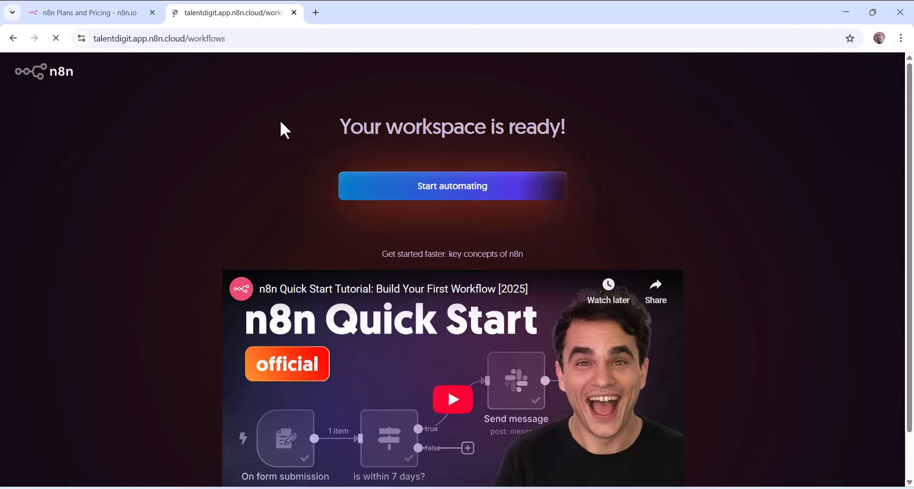